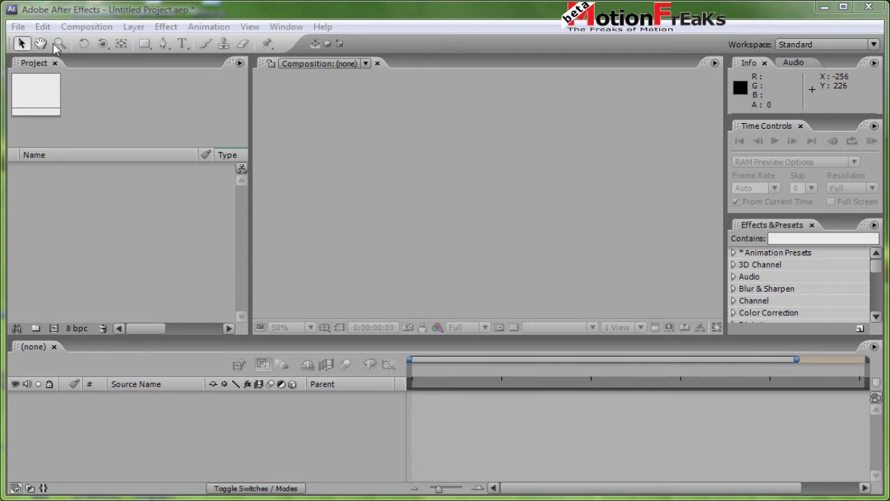
# Nudge the User Interface Colors brightness slider brighter in Preferences and confirm with OK
pyautogui.click(41, 28)
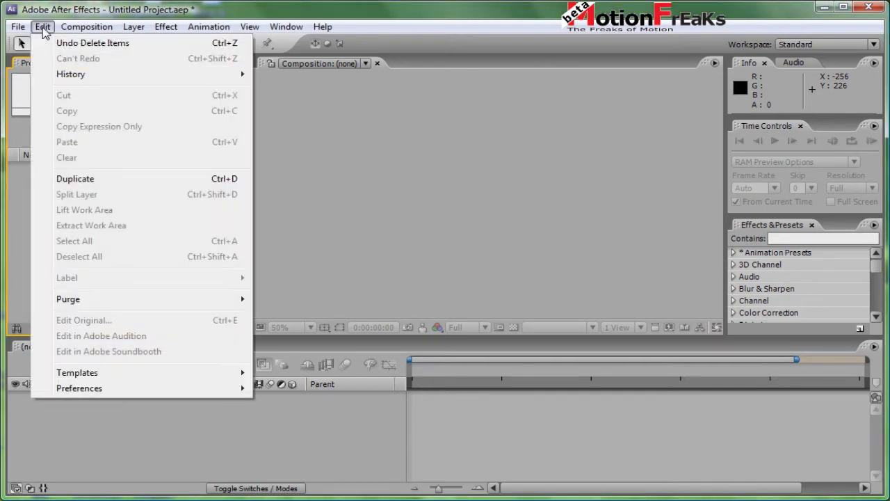
pyautogui.moveTo(69, 395)
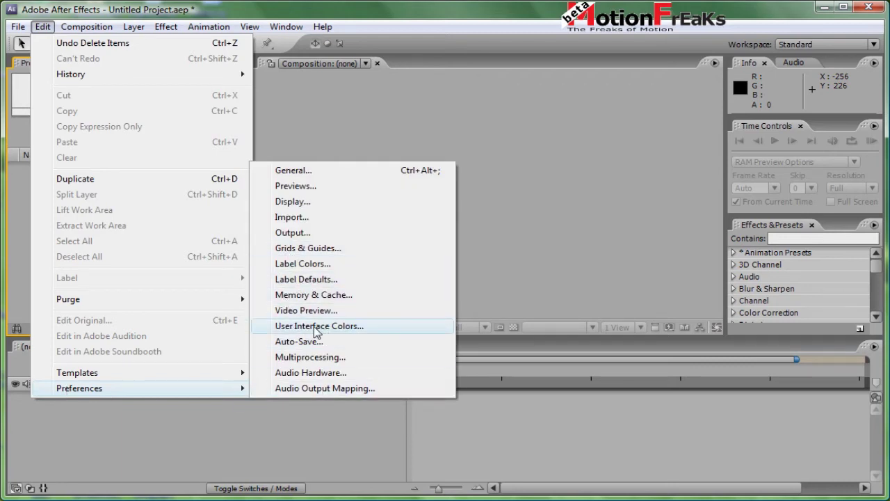
pyautogui.click(308, 327)
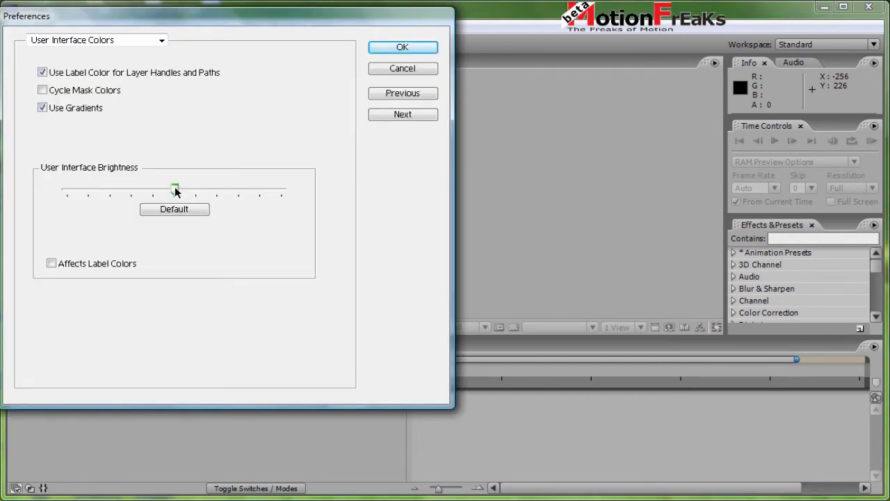
pyautogui.moveTo(175, 187)
pyautogui.mouseDown()
pyautogui.moveTo(276, 185)
pyautogui.moveTo(89, 195)
pyautogui.moveTo(173, 188)
pyautogui.mouseUp()
pyautogui.click(400, 46)
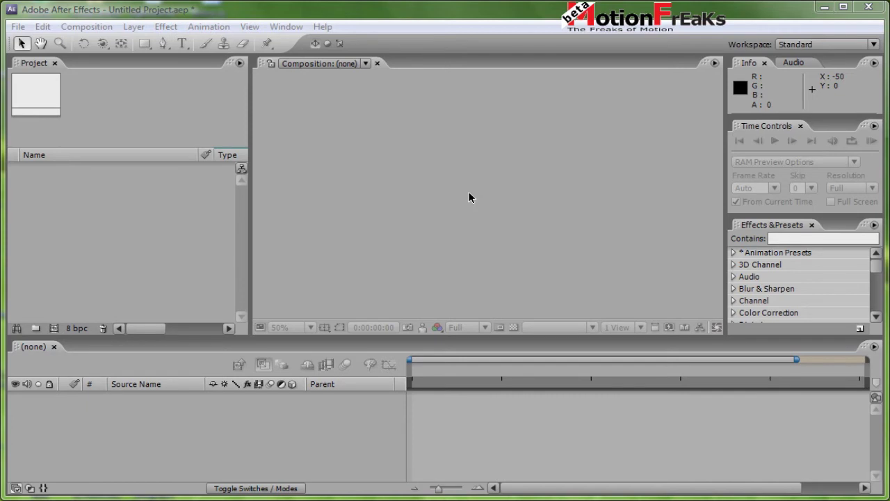
pyautogui.click(486, 180)
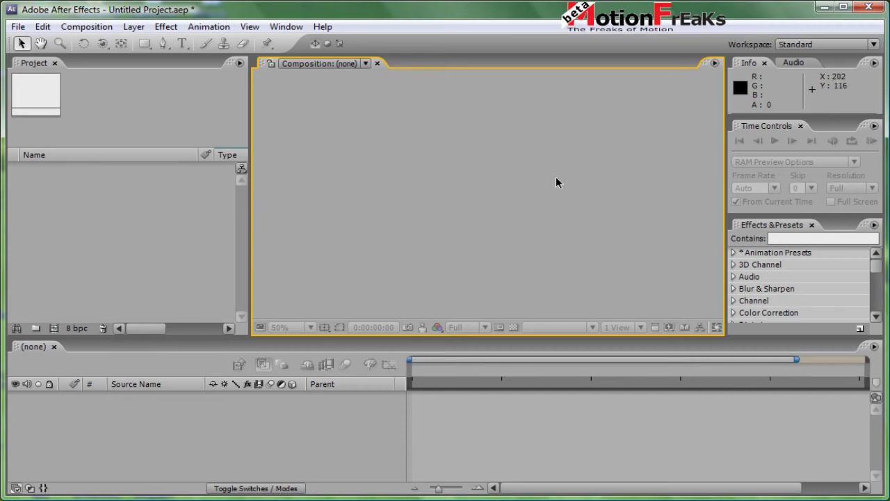
pyautogui.click(72, 220)
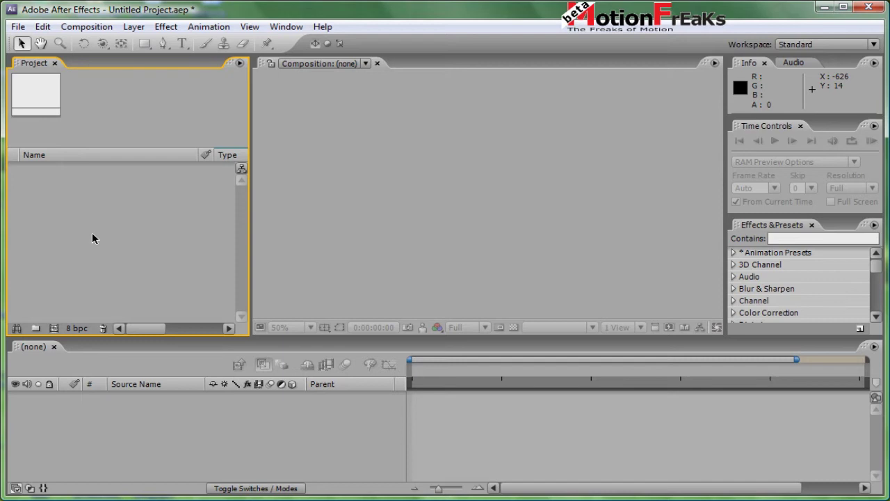
pyautogui.click(156, 433)
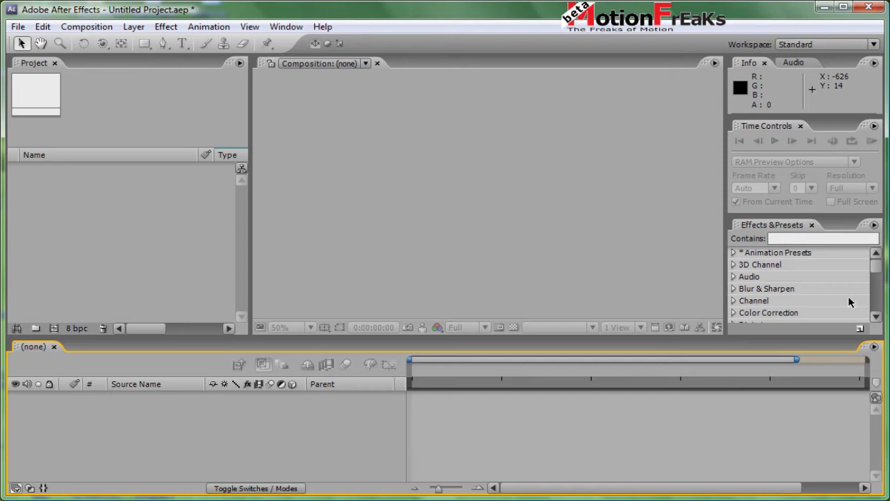
pyautogui.click(824, 273)
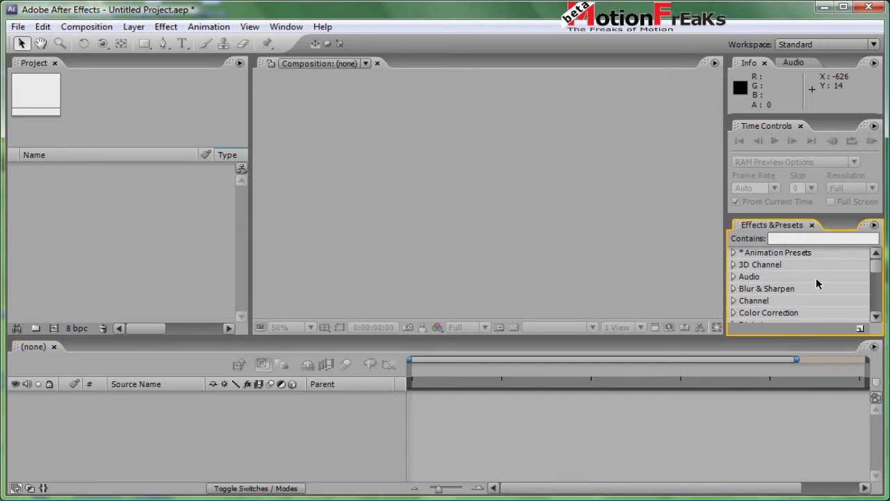
pyautogui.click(811, 169)
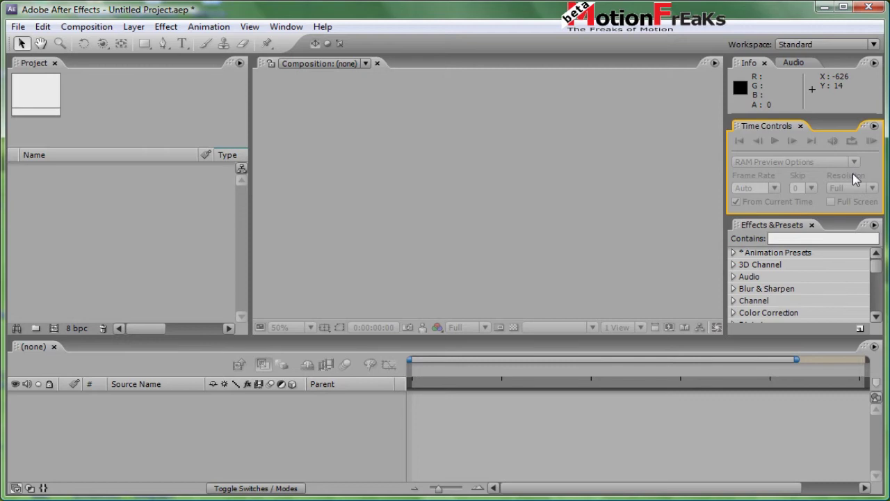
pyautogui.click(775, 84)
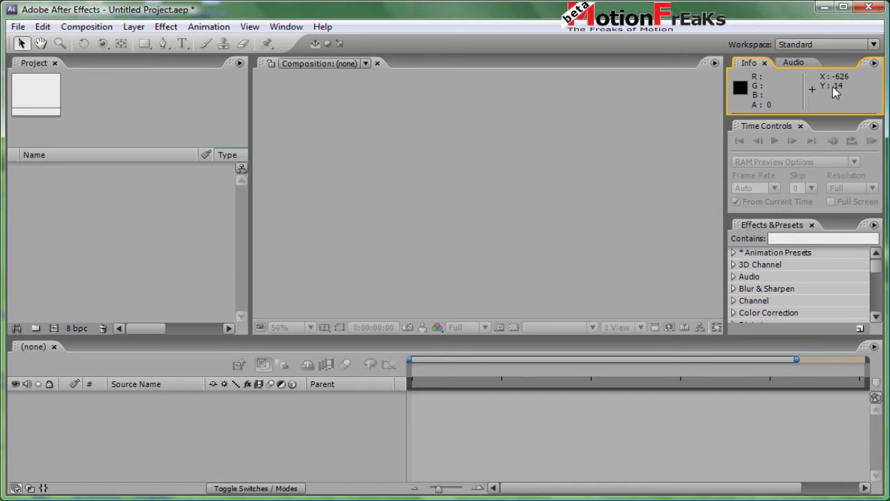
pyautogui.click(794, 62)
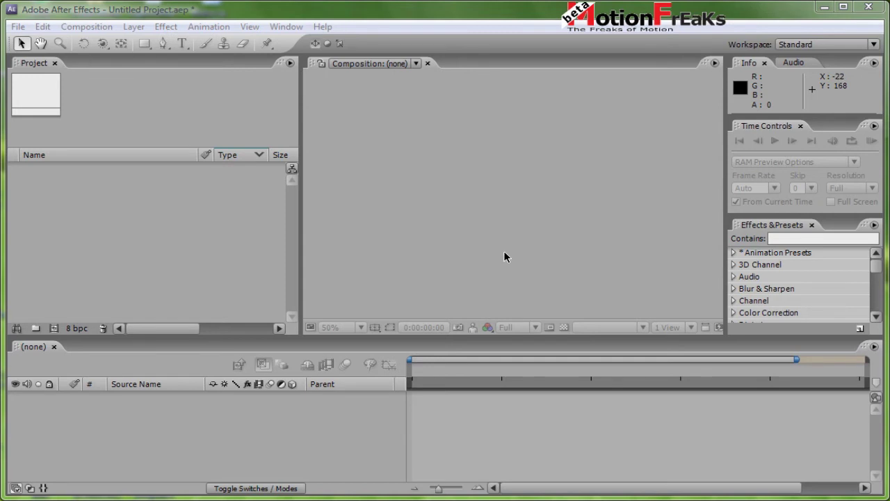
# Widen the Project panel and close the Effects & Presets and Time Controls panels
pyautogui.moveTo(333, 194)
pyautogui.mouseDown()
pyautogui.moveTo(609, 194)
pyautogui.moveTo(395, 220)
pyautogui.moveTo(311, 221)
pyautogui.mouseUp()
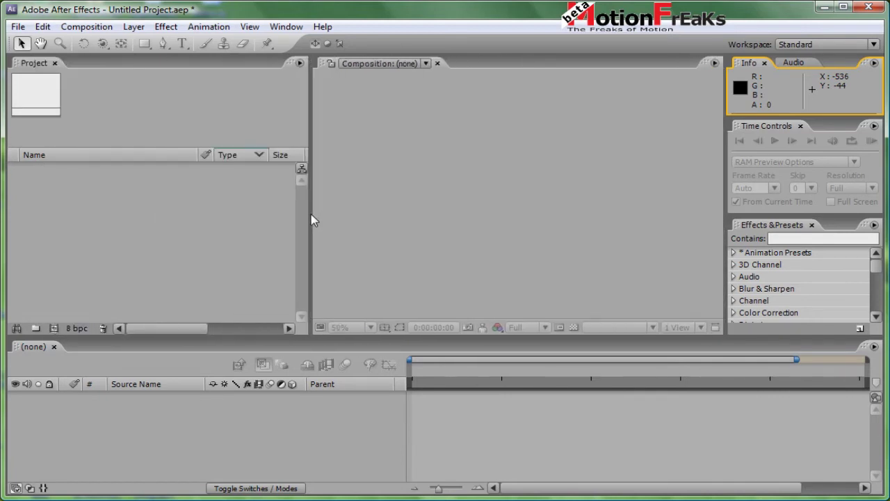
pyautogui.click(811, 225)
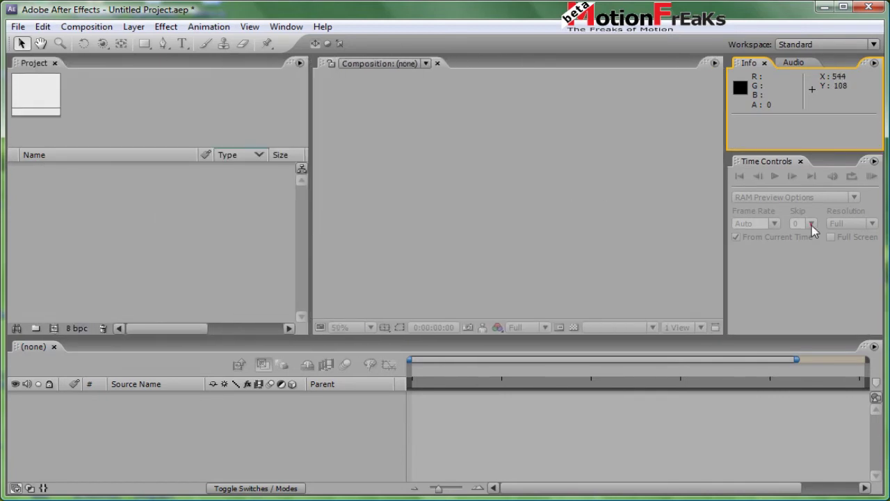
pyautogui.click(800, 161)
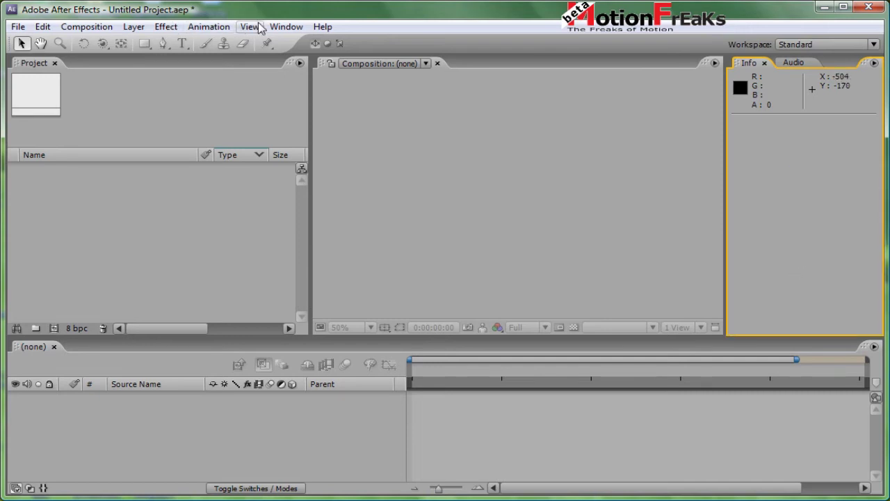
# Add The Wiggler panel from the Window menu
pyautogui.click(286, 29)
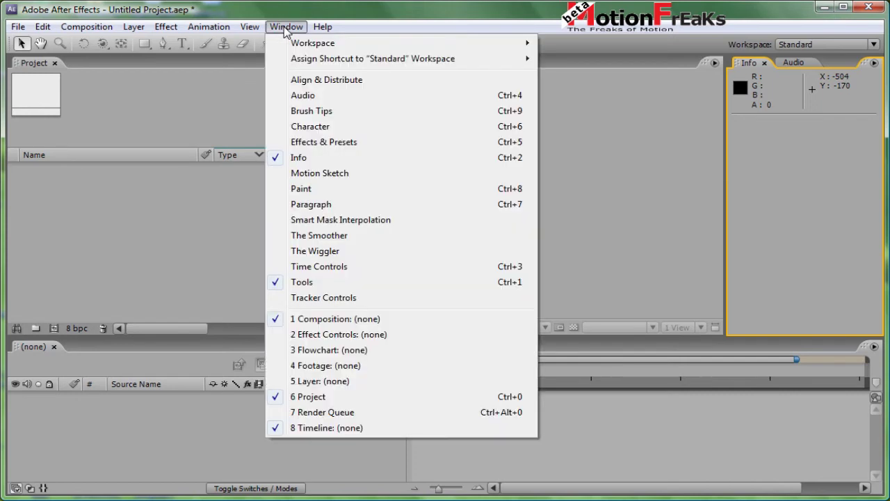
pyautogui.click(307, 253)
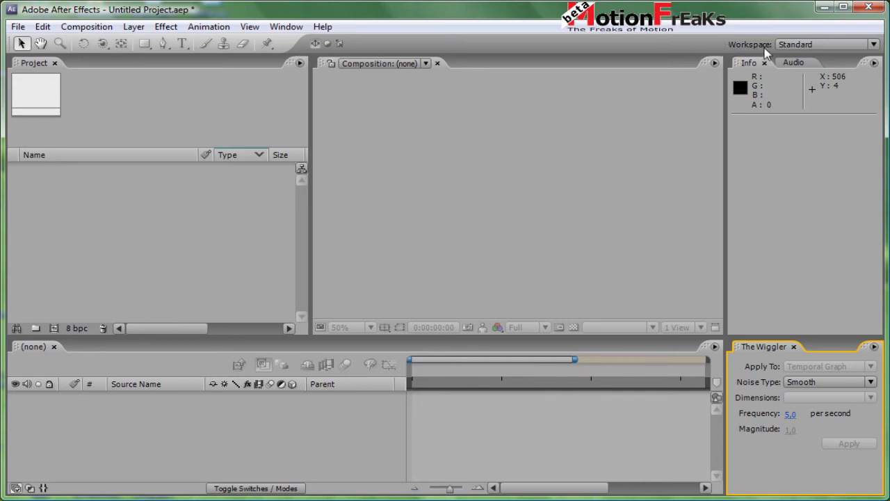
pyautogui.click(874, 44)
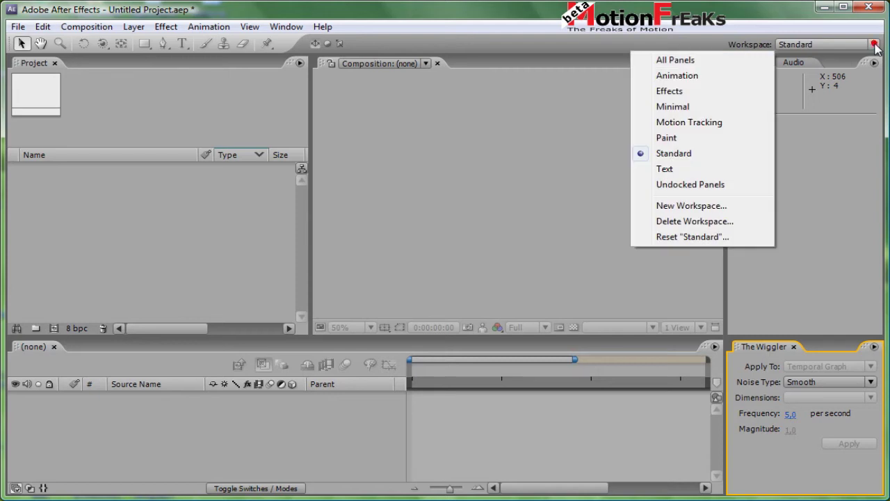
# Reset the Standard workspace and discard the layout changes to restore its default panels
pyautogui.click(673, 237)
pyautogui.click(434, 192)
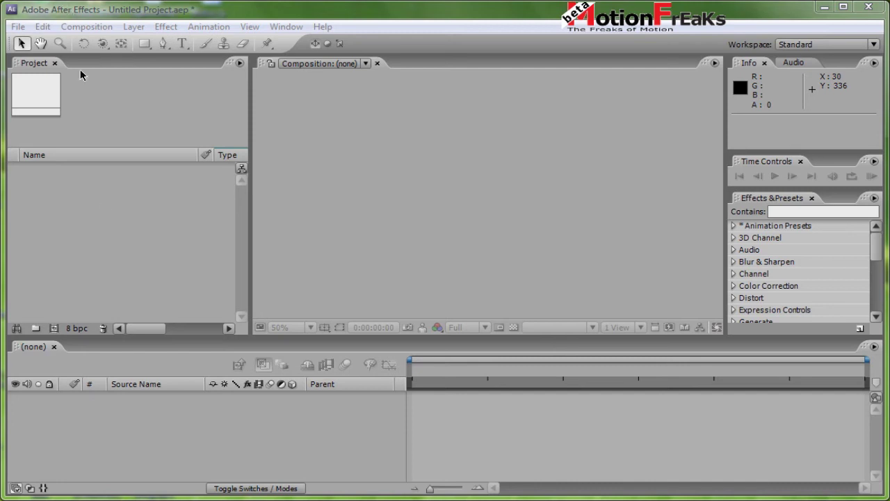
# Import alarm.wav, kosmos_k13.jpg, statek2.png and scena_7_strzalmaly.avi together as one multi-selection
pyautogui.click(16, 28)
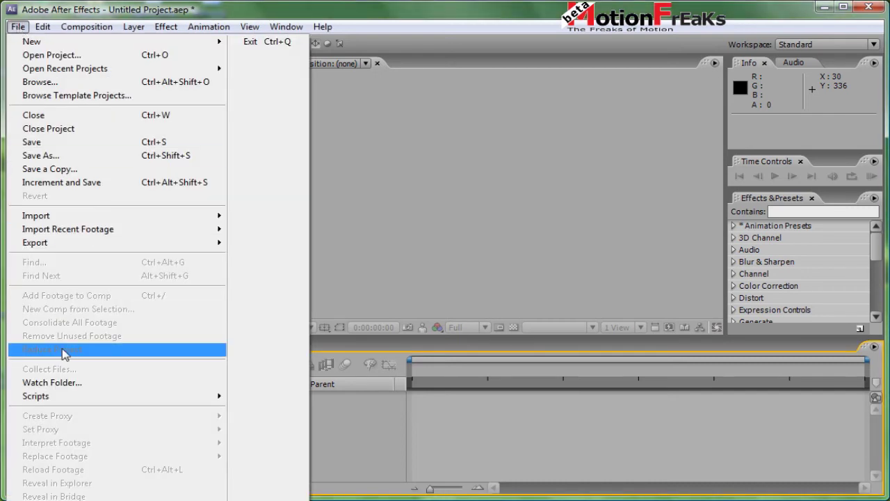
pyautogui.moveTo(70, 222)
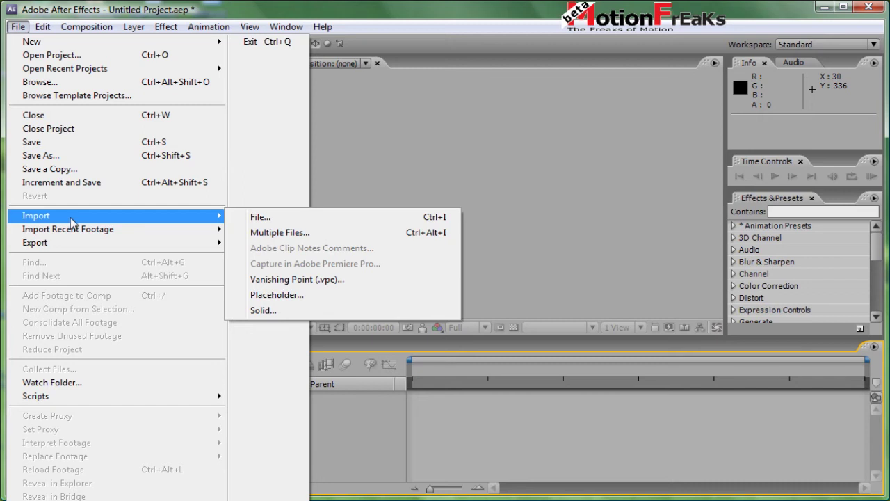
pyautogui.click(279, 218)
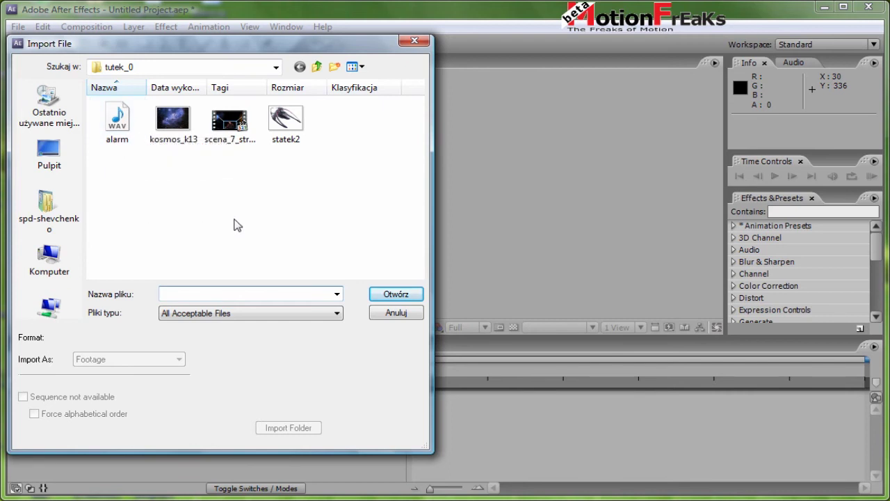
pyautogui.click(119, 125)
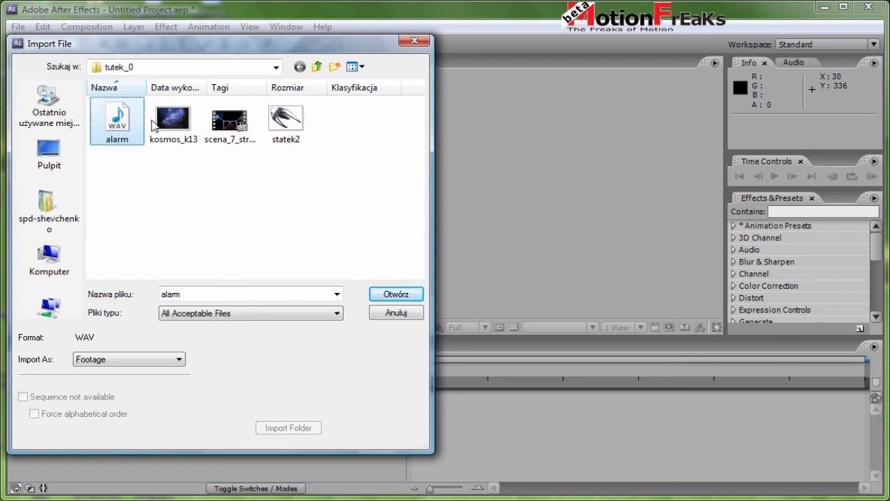
pyautogui.keyDown('ctrl'); pyautogui.click(175, 126); pyautogui.keyUp('ctrl')
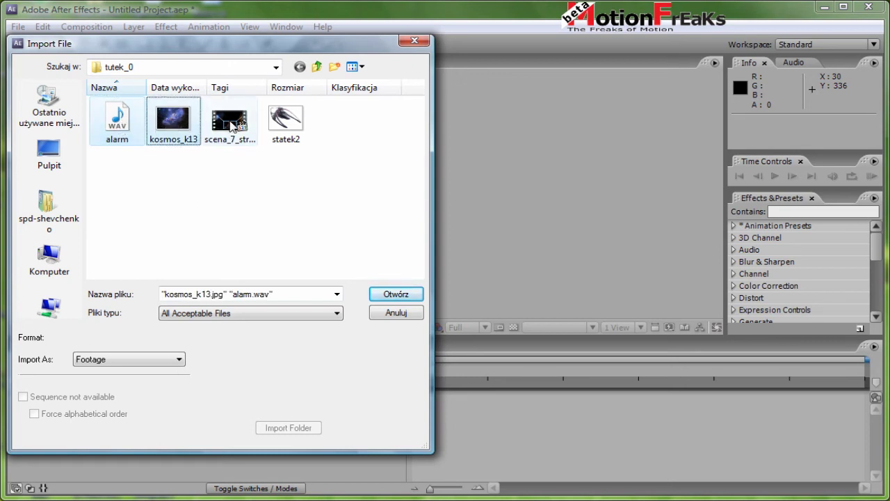
pyautogui.keyDown('ctrl'); pyautogui.click(285, 124); pyautogui.keyUp('ctrl')
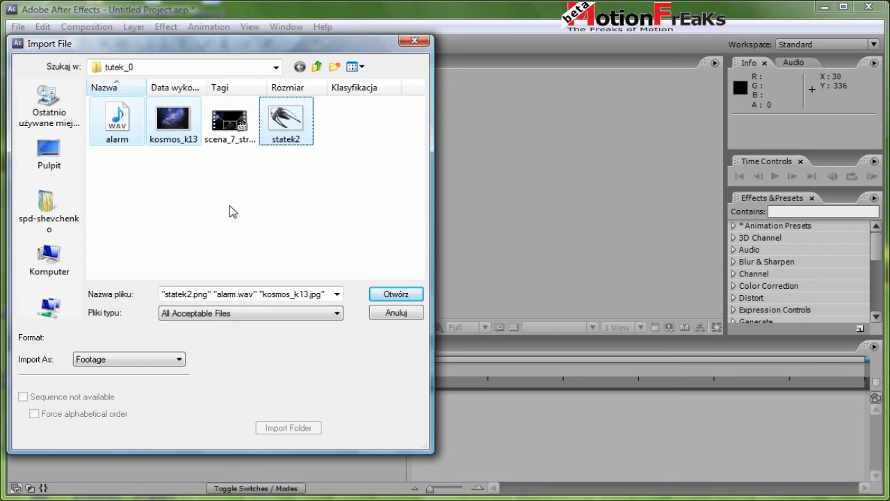
pyautogui.keyDown('ctrl'); pyautogui.click(233, 124); pyautogui.keyUp('ctrl')
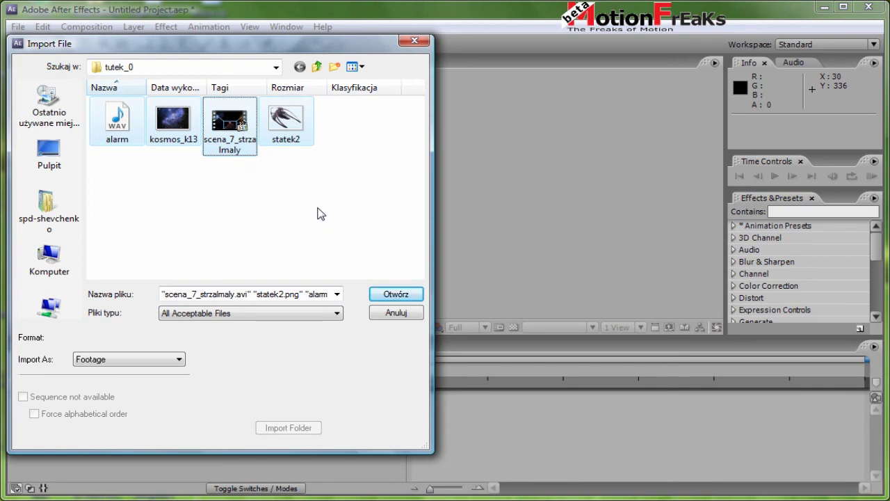
pyautogui.click(388, 298)
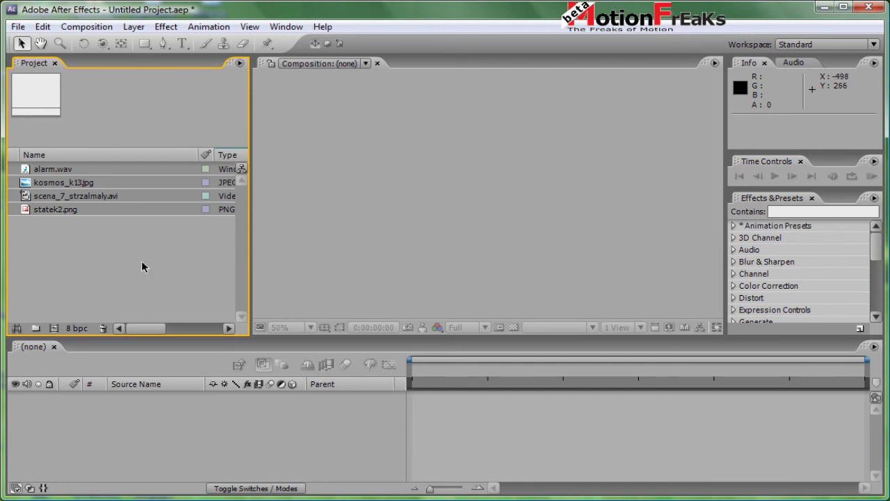
# Inspect kosmos_k13.jpg, statek2.png, alarm.wav, then scena_7_strzalmaly.avi (1280 x 720, 25 fps) in the Project panel
pyautogui.click(121, 254)
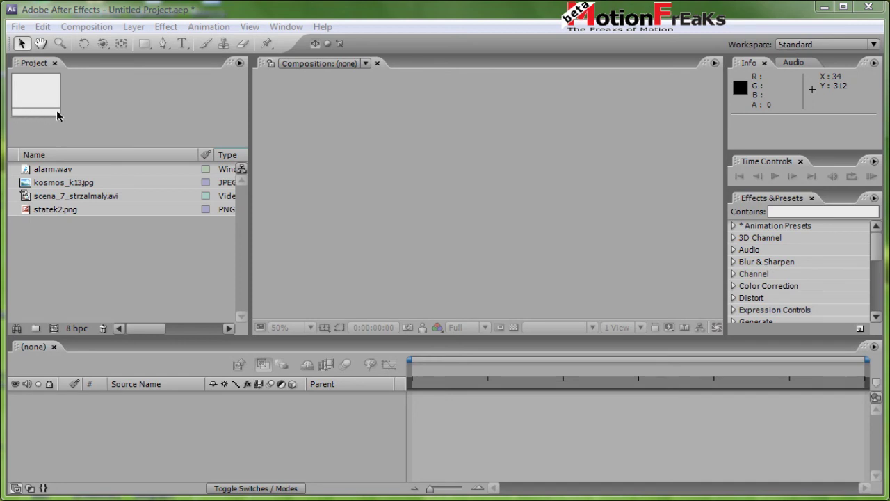
pyautogui.click(49, 183)
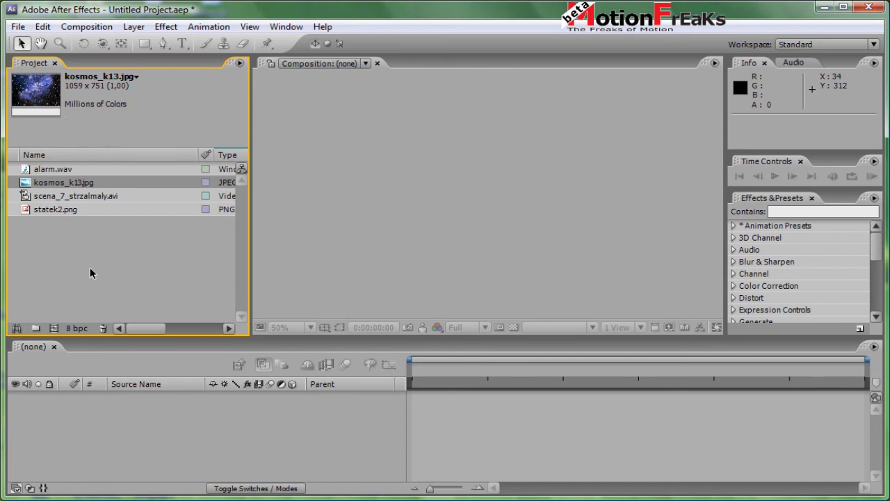
pyautogui.click(45, 210)
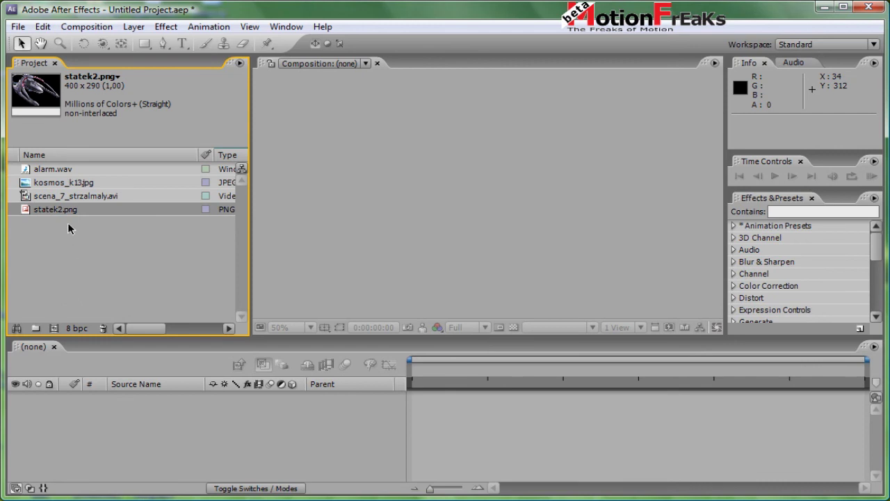
pyautogui.click(46, 169)
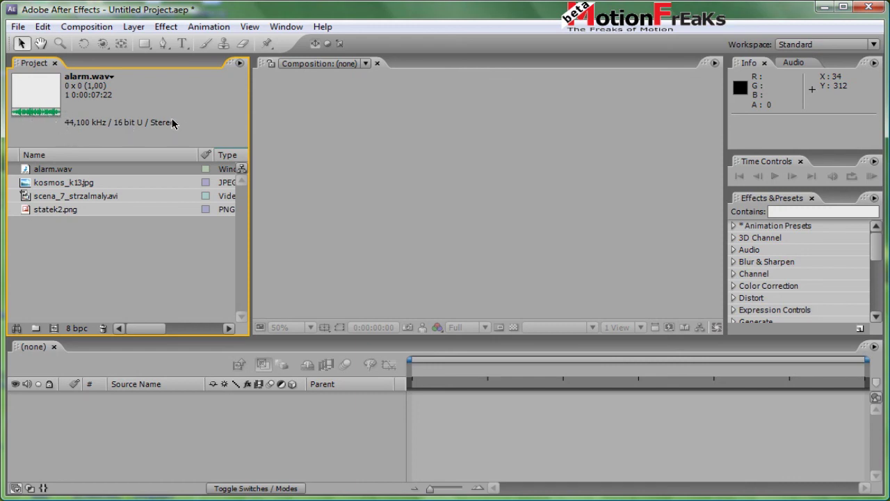
pyautogui.click(39, 196)
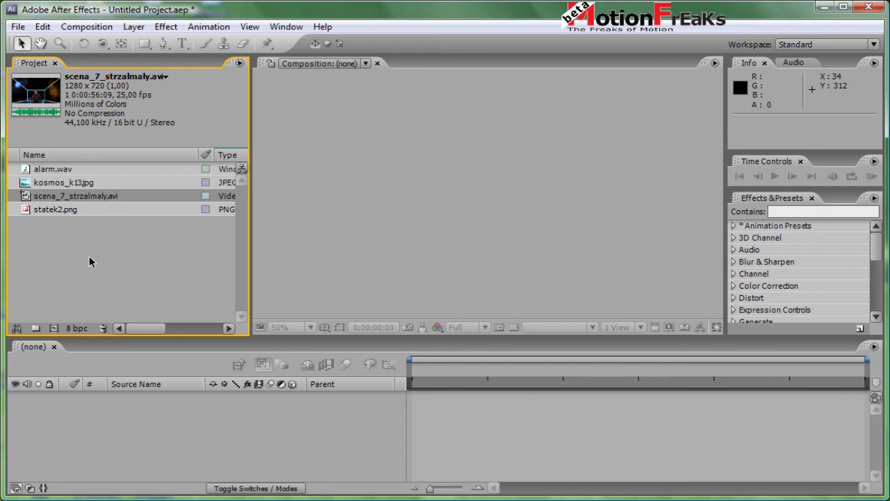
pyautogui.click(67, 249)
pyautogui.click(57, 194)
# Build the scena_7_strzalmaly composition from the video, then cancel a trial New Composition named 'kompozycja 1'
pyautogui.moveTo(76, 196); pyautogui.dragTo(123, 471)
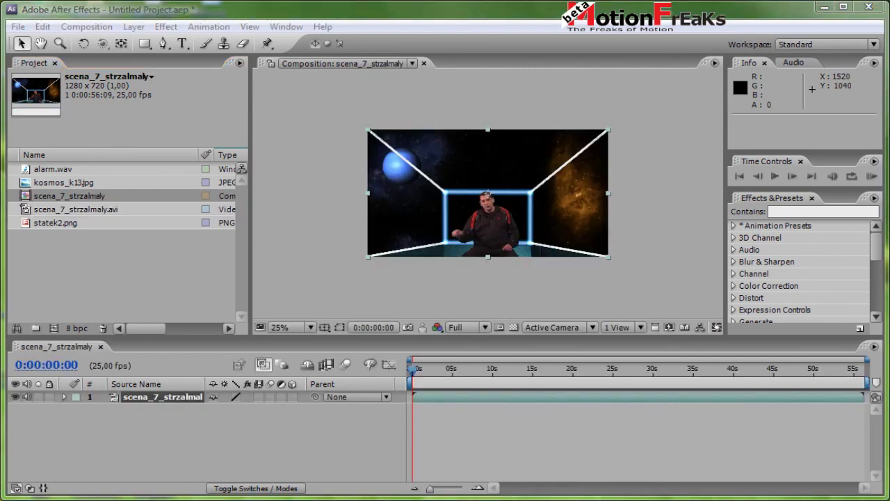
pyautogui.click(88, 29)
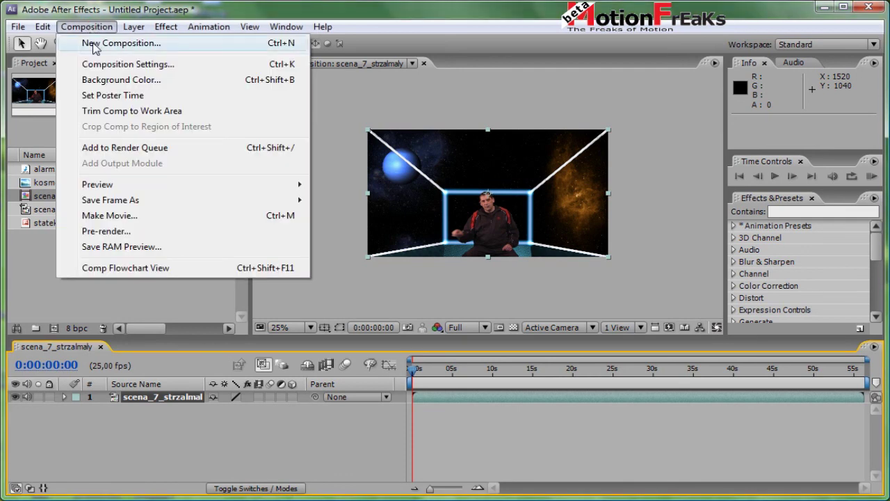
pyautogui.click(94, 45)
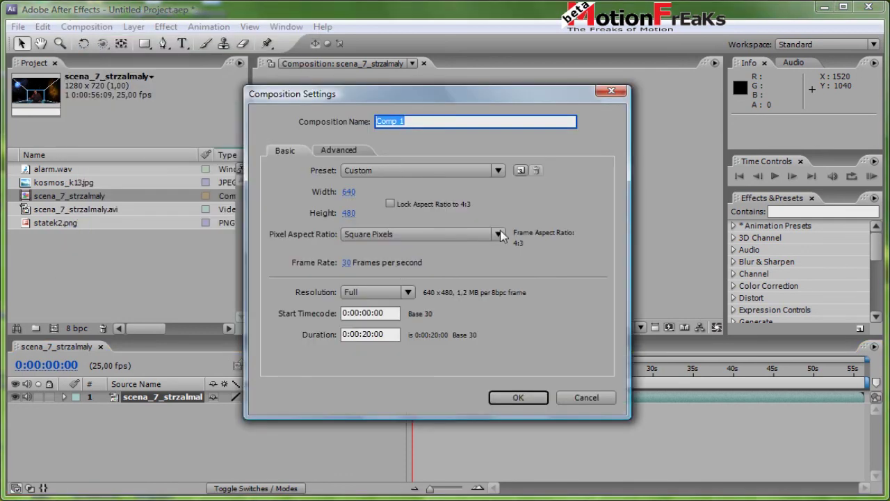
pyautogui.click(473, 121)
pyautogui.press('BackSpace')
pyautogui.press('BackSpace')
pyautogui.press('BackSpace')
pyautogui.press('BackSpace')
pyautogui.press('BackSpace')
pyautogui.press('BackSpace')
pyautogui.write('kompozycja 1')
pyautogui.click(578, 398)
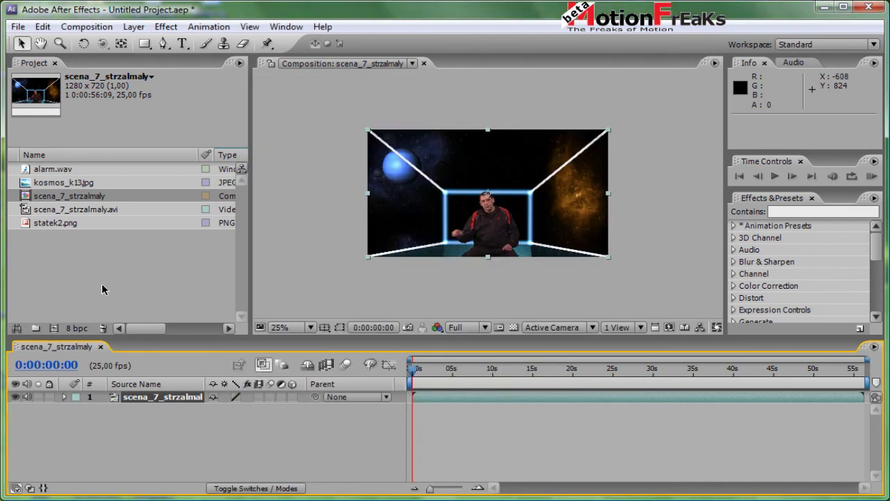
# Undo the composition, recreate it from the clip, check the preview zoom, then undo it again
pyautogui.hotkey('ctrl', 'z')
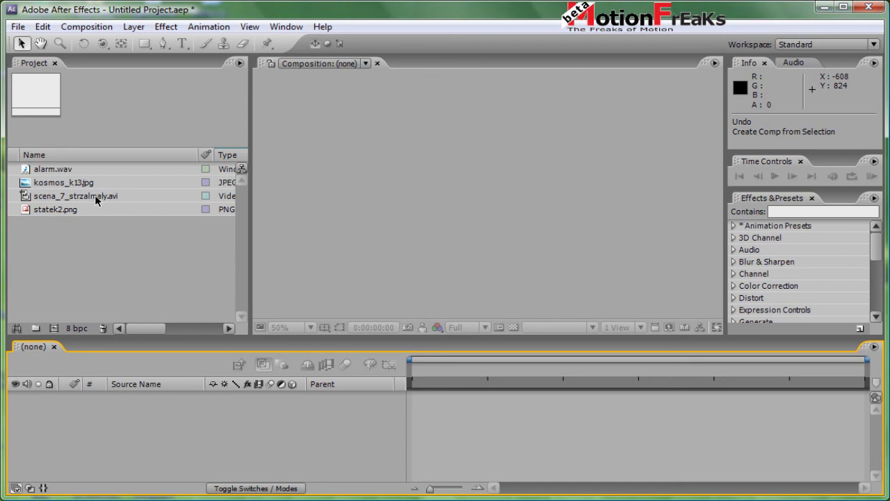
pyautogui.moveTo(96, 200)
pyautogui.mouseDown()
pyautogui.moveTo(82, 296)
pyautogui.moveTo(52, 329)
pyautogui.mouseUp()
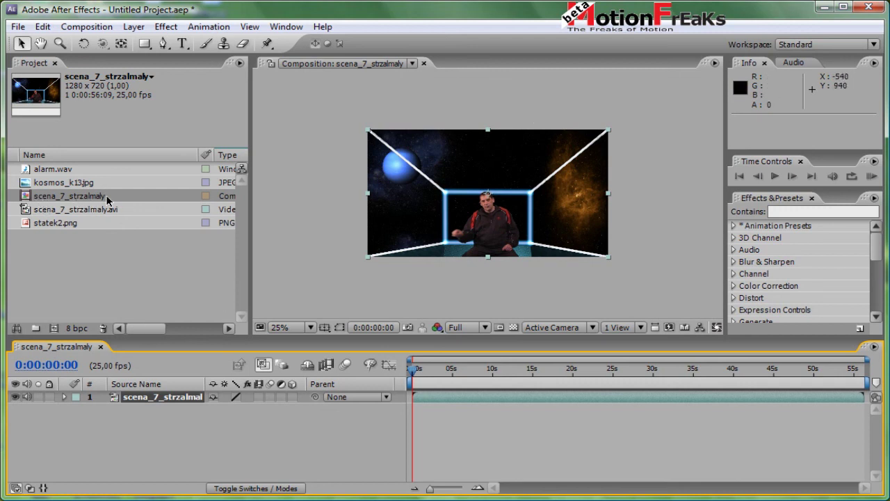
pyautogui.click(659, 146)
pyautogui.press('/')
pyautogui.hotkey('shift', '/')
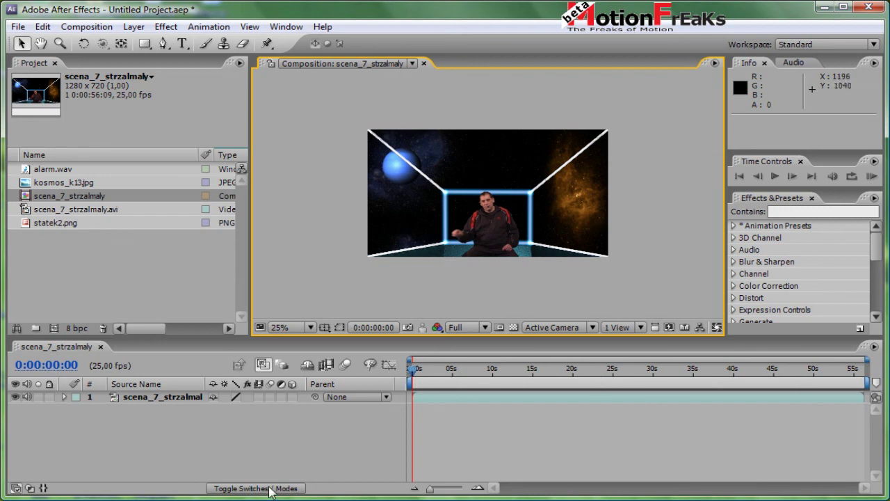
pyautogui.click(82, 199)
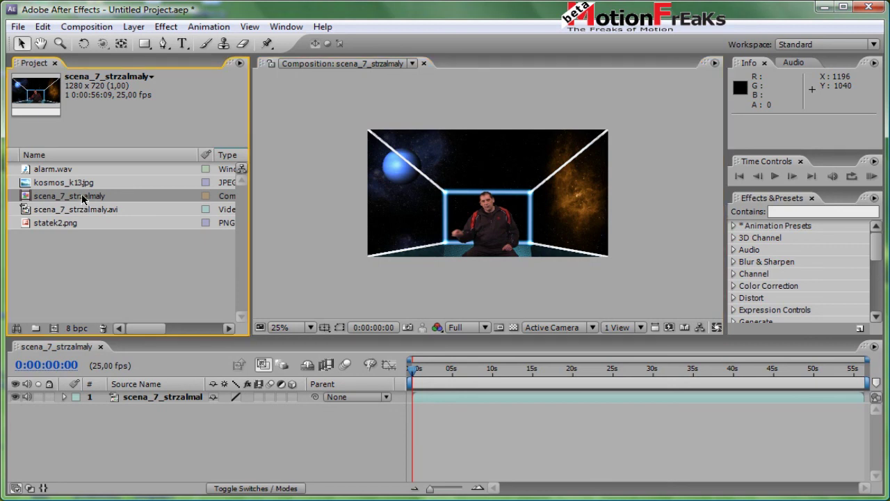
pyautogui.hotkey('ctrl', 'z')
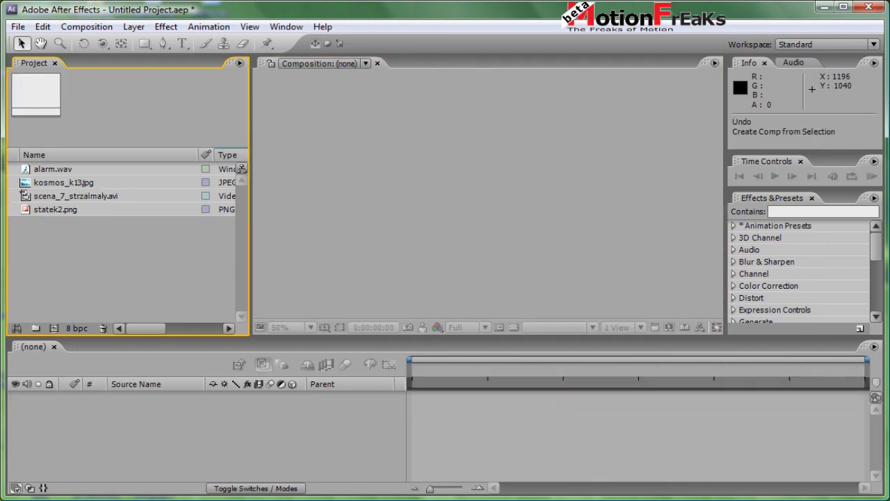